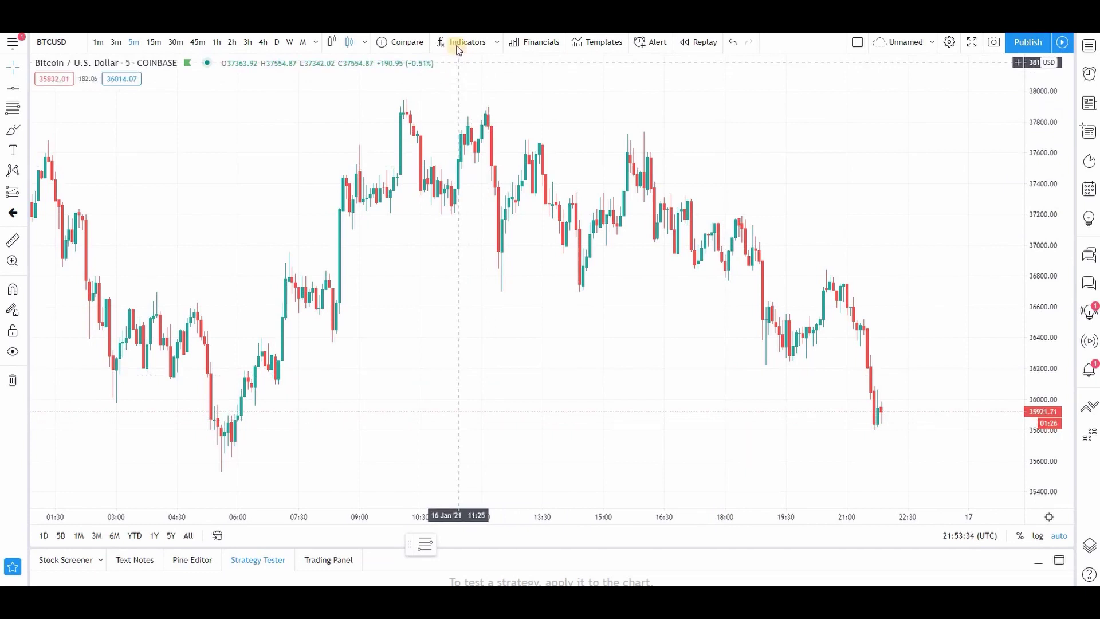
# Add the Relative Strength Index (RSI 14) pane and switch BTCUSD to the 1D interval.
pyautogui.click(460, 44)
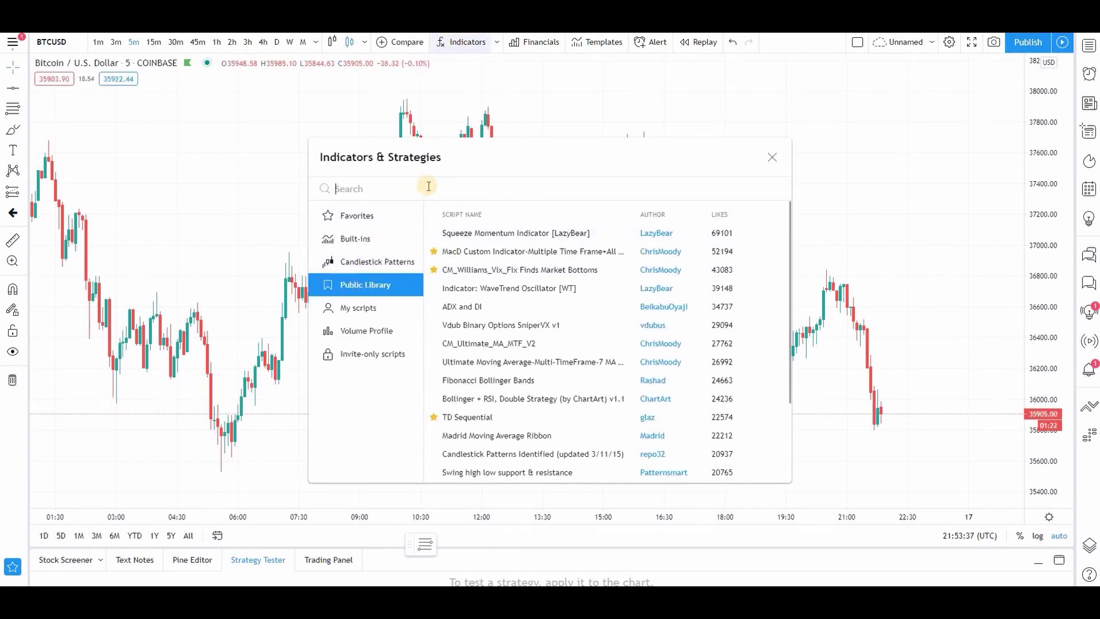
pyautogui.write('rsi')
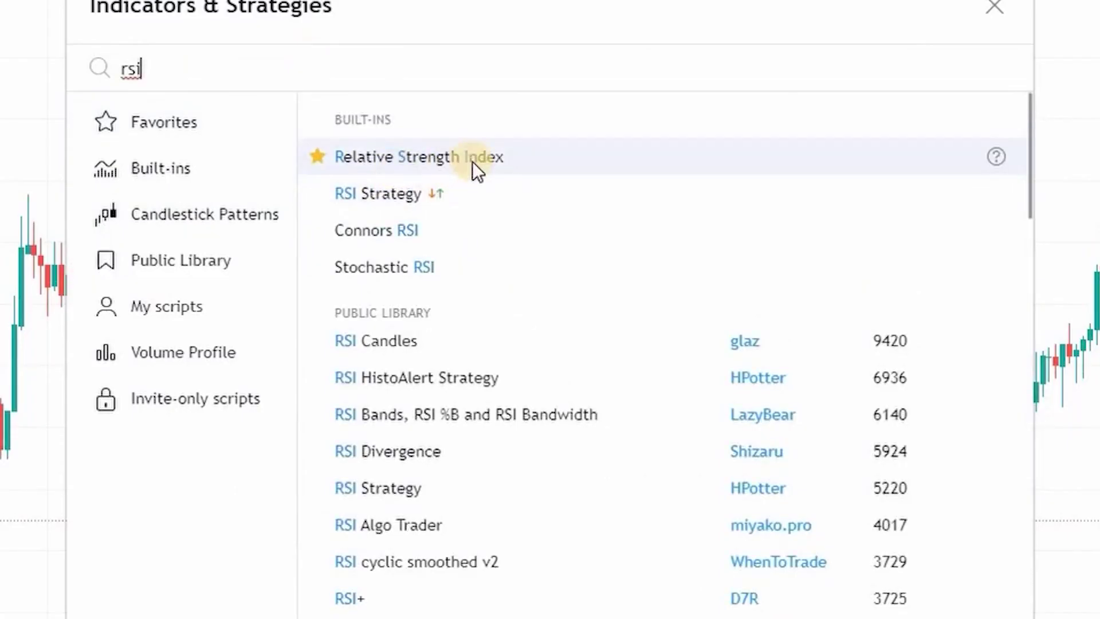
pyautogui.click(474, 157)
pyautogui.click(994, 6)
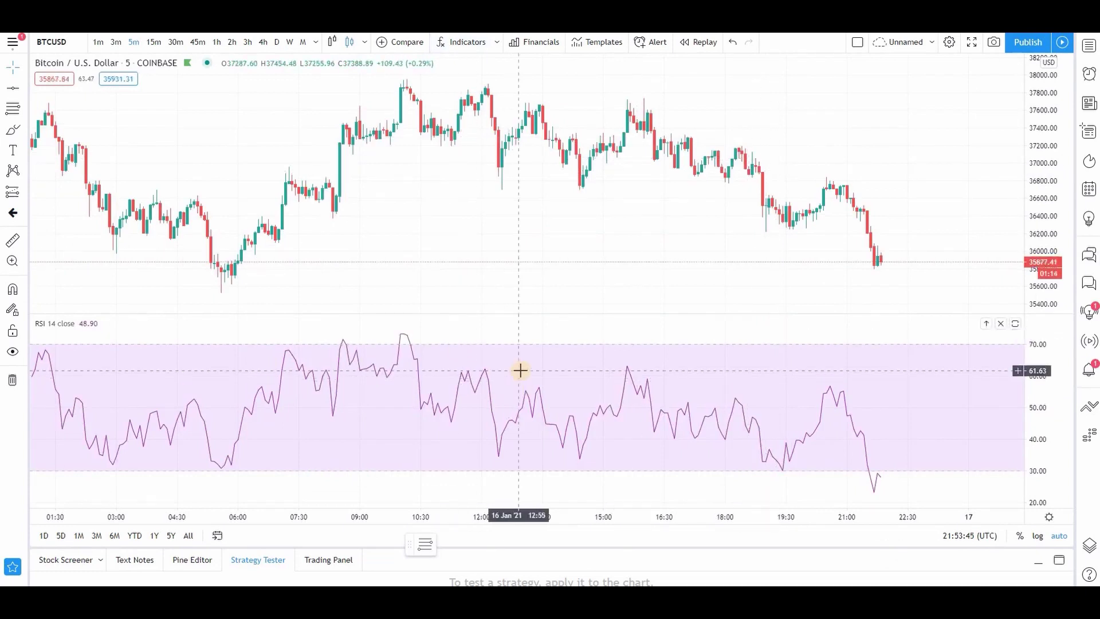
pyautogui.press('d')
pyautogui.press('Return')
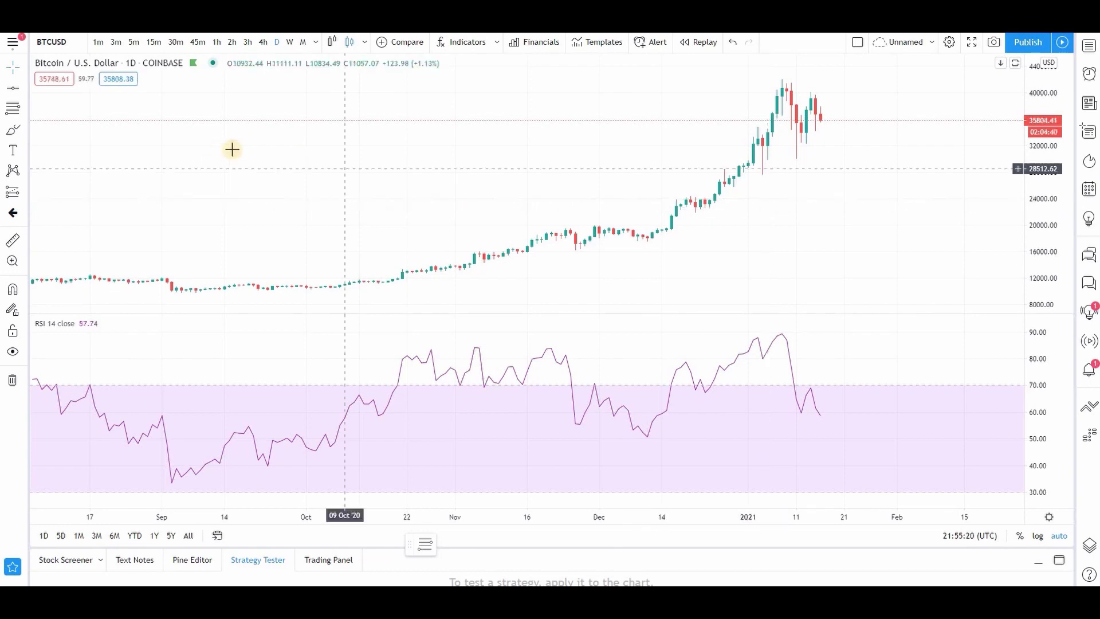
# Return BTCUSD to 5-minute bars and rescale the RSI pane back to 20–80.
pyautogui.click(135, 51)
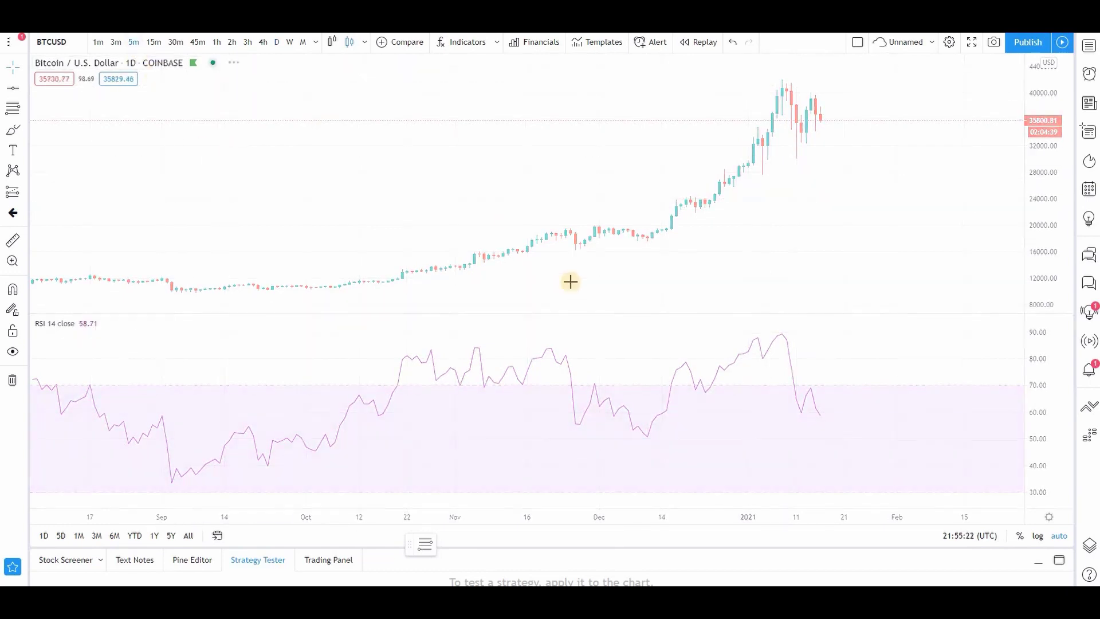
pyautogui.scroll(-3, 571, 285)
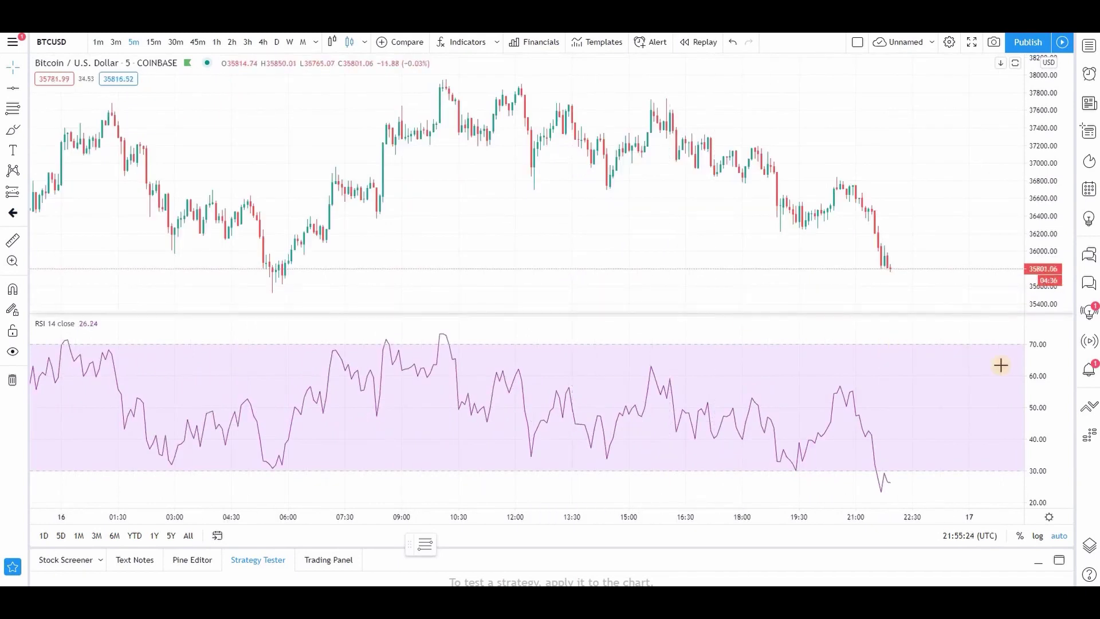
pyautogui.moveTo(1049, 347); pyautogui.dragTo(1064, 367)
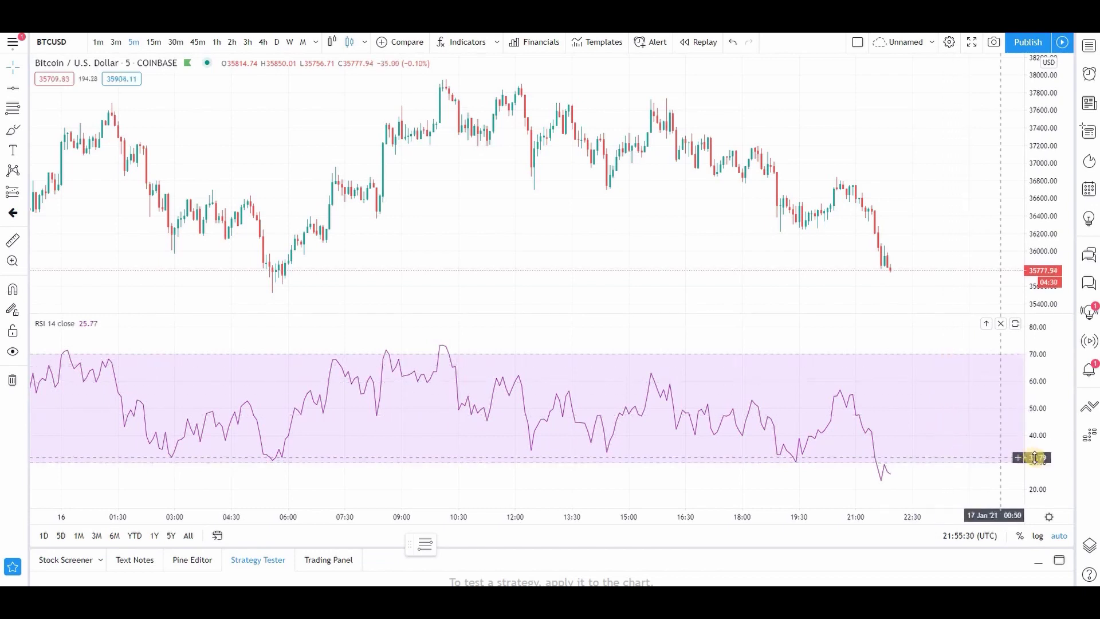
pyautogui.moveTo(1046, 366); pyautogui.dragTo(1041, 461)
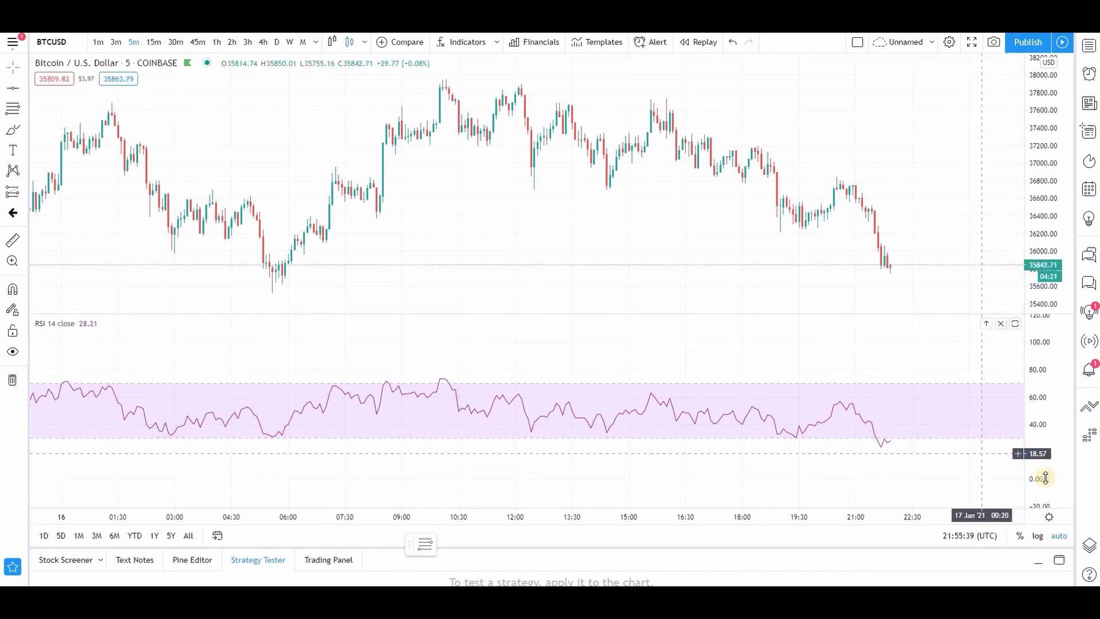
pyautogui.moveTo(1040, 401); pyautogui.dragTo(1040, 376)
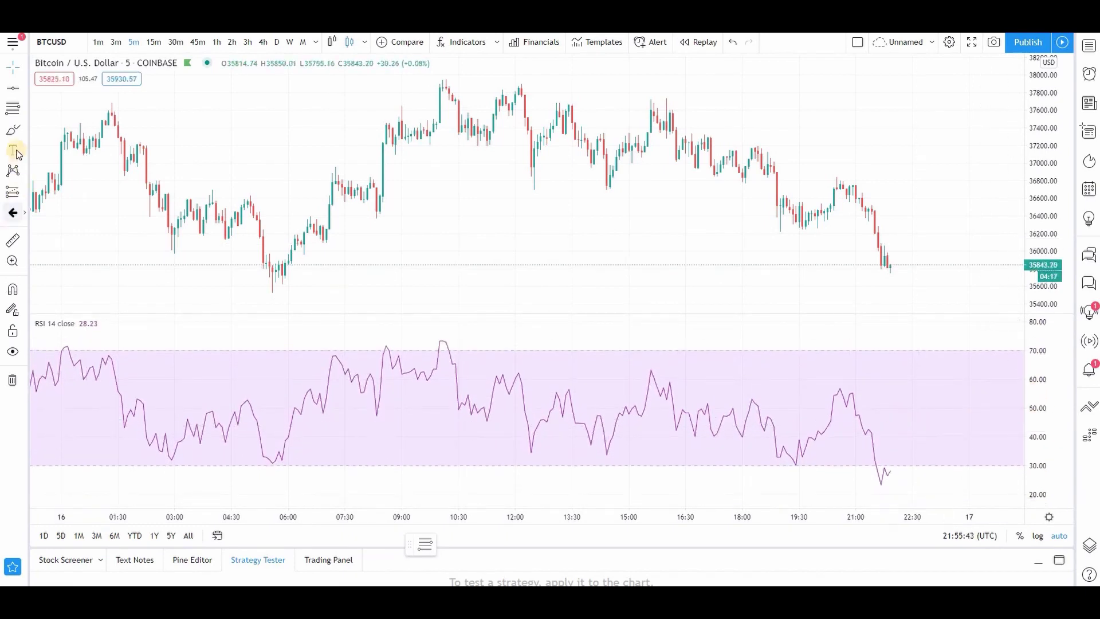
# Set the brush to green and circle the last RSI dip below 30 and the peak above 70 near 10:00.
pyautogui.click(12, 130)
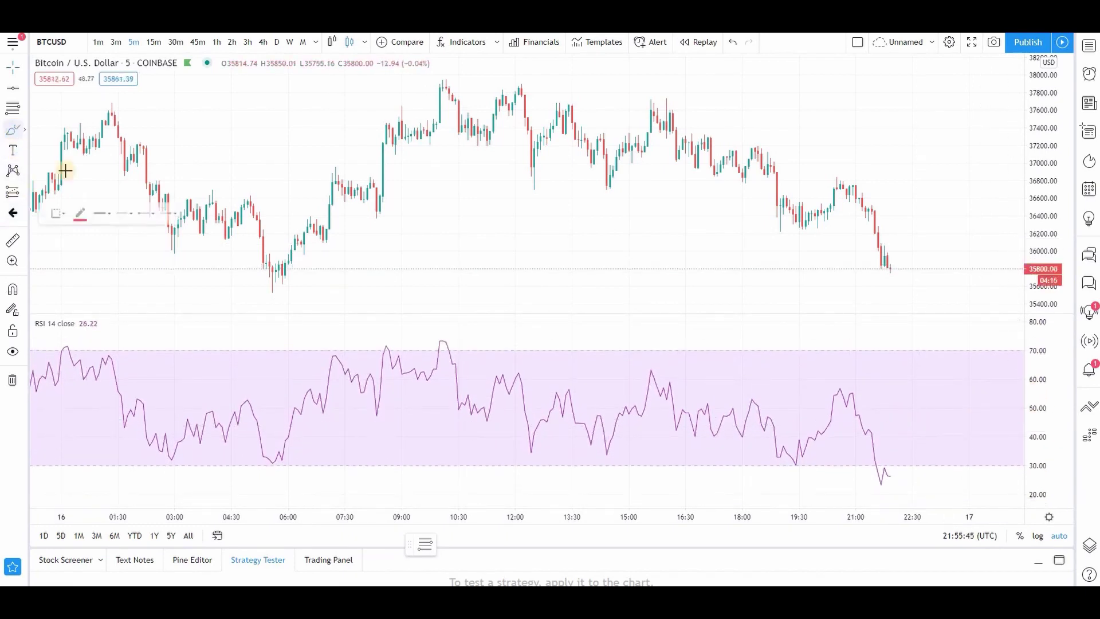
pyautogui.click(79, 213)
pyautogui.moveTo(883, 457)
pyautogui.mouseDown()
pyautogui.moveTo(892, 488)
pyautogui.moveTo(839, 462)
pyautogui.moveTo(882, 457)
pyautogui.mouseUp()
pyautogui.click(79, 213)
pyautogui.click(115, 246)
pyautogui.moveTo(444, 328)
pyautogui.mouseDown()
pyautogui.moveTo(420, 341)
pyautogui.moveTo(428, 328)
pyautogui.mouseUp()
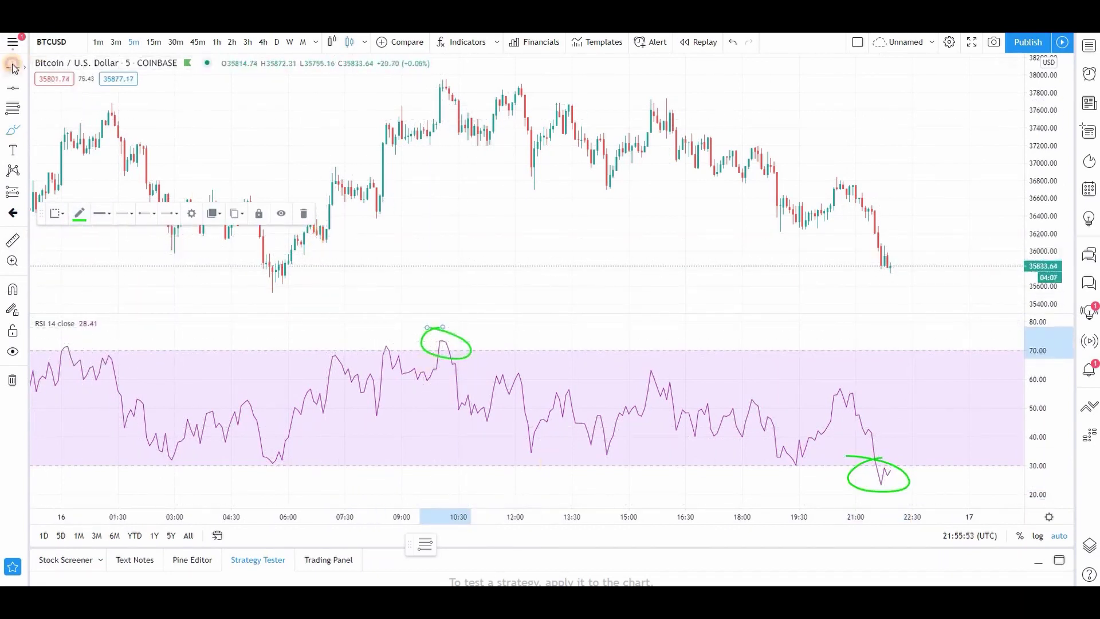
pyautogui.click(439, 261)
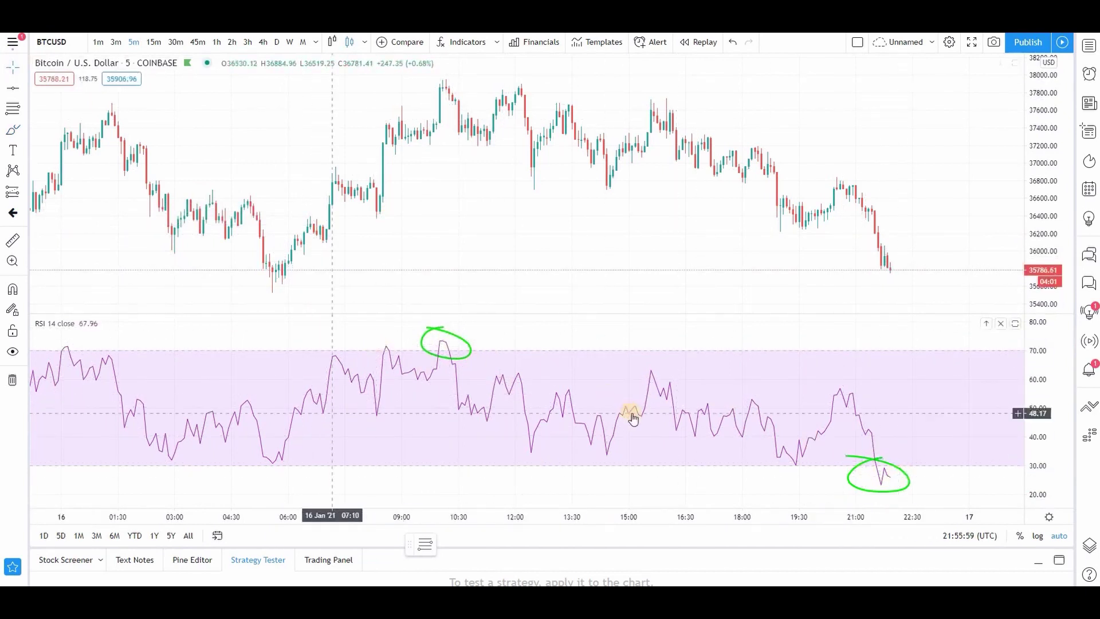
# Circle more RSI extremes: the lows near 06:00, 18:00 and 15:00 and the highs near midnight.
pyautogui.scroll(-3, 515, 376)
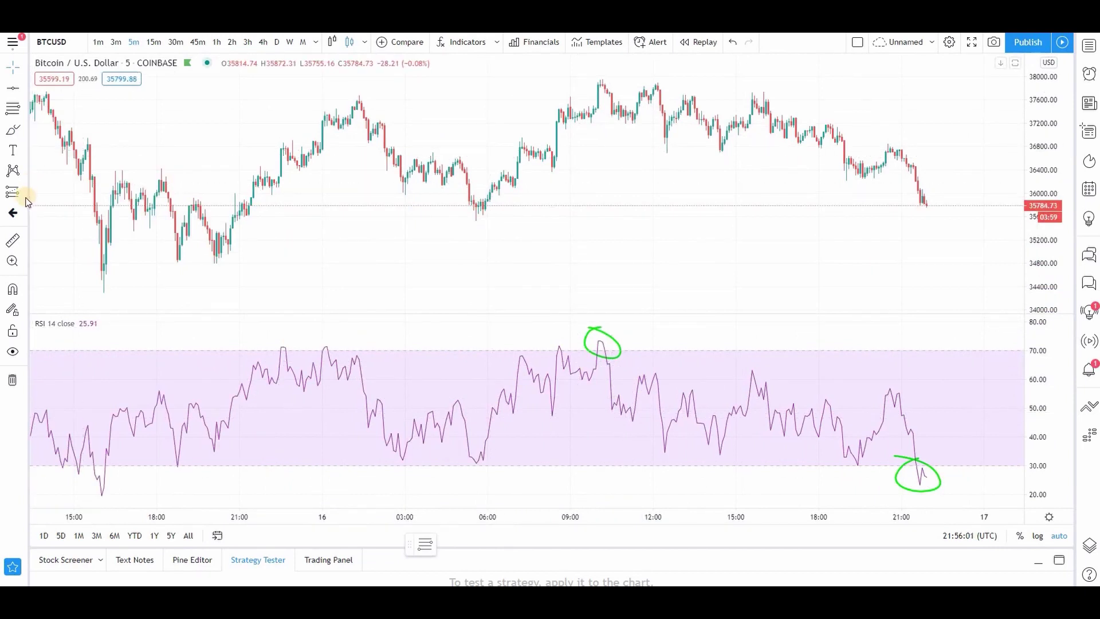
pyautogui.click(14, 128)
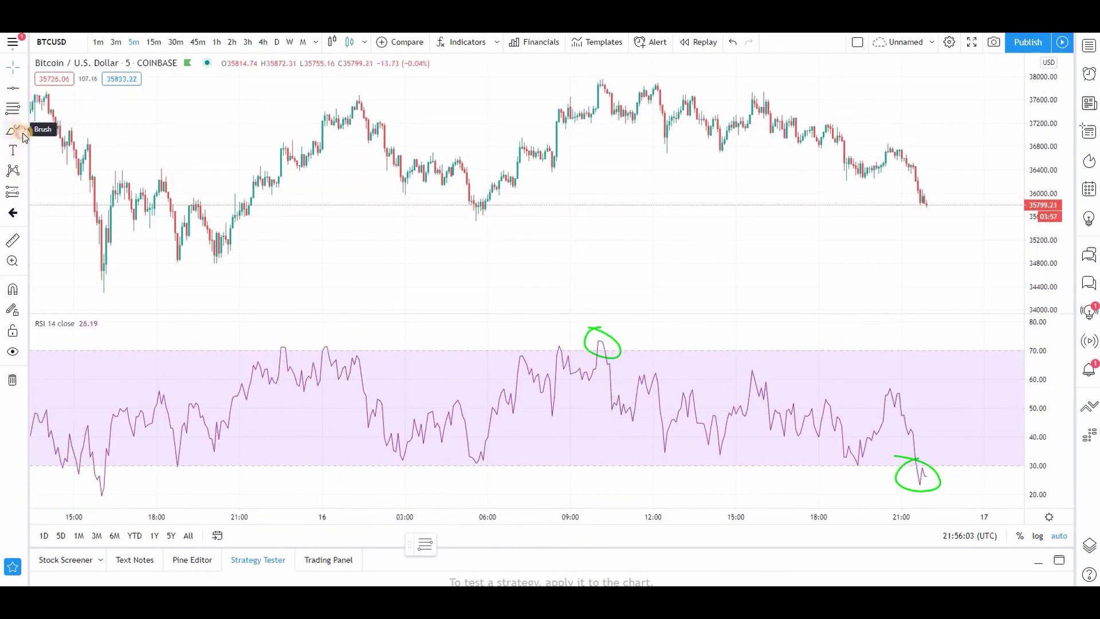
pyautogui.moveTo(465, 473)
pyautogui.mouseDown()
pyautogui.moveTo(462, 444)
pyautogui.moveTo(485, 443)
pyautogui.mouseUp()
pyautogui.moveTo(296, 336); pyautogui.dragTo(261, 338)
pyautogui.moveTo(357, 361); pyautogui.dragTo(261, 350)
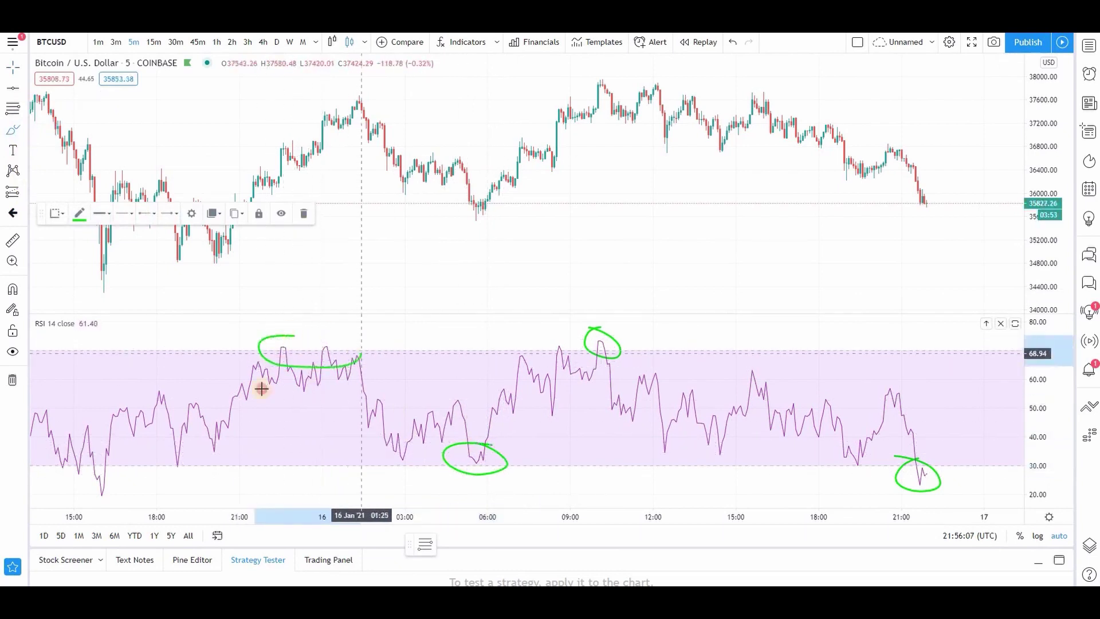
pyautogui.moveTo(189, 458)
pyautogui.mouseDown()
pyautogui.moveTo(177, 479)
pyautogui.moveTo(180, 453)
pyautogui.mouseUp()
pyautogui.moveTo(106, 483)
pyautogui.mouseDown()
pyautogui.moveTo(69, 457)
pyautogui.moveTo(132, 462)
pyautogui.moveTo(106, 487)
pyautogui.mouseUp()
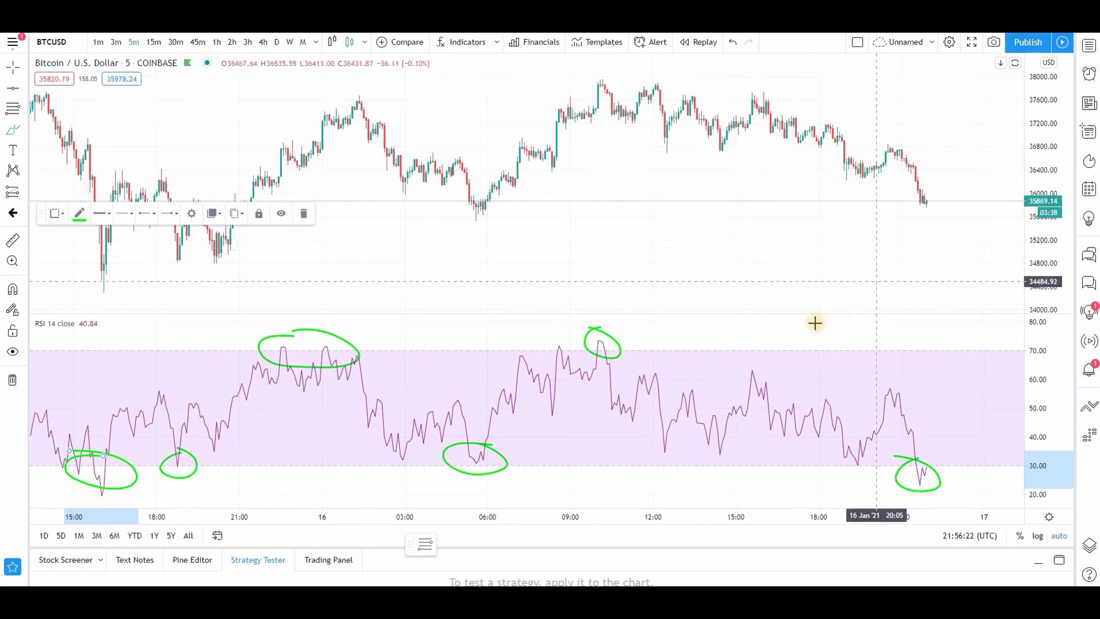
# Pan to earlier history, draw a test line across the RSI at 50, then delete it.
pyautogui.scroll(-2, 812, 320)
pyautogui.moveTo(810, 322); pyautogui.dragTo(618, 365)
pyautogui.scroll(2, 621, 362)
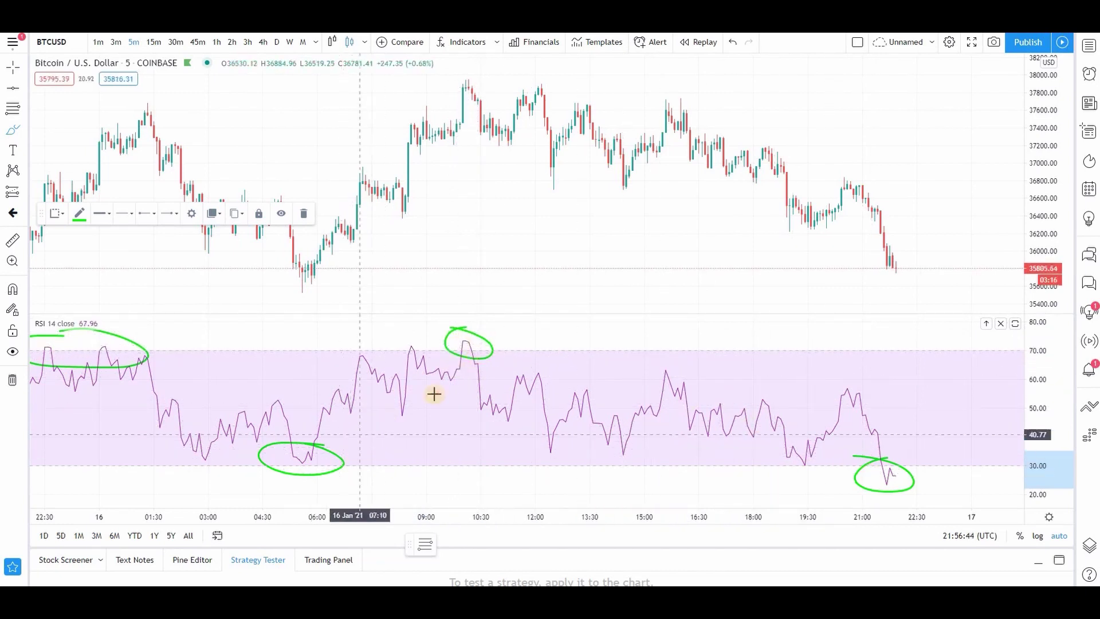
pyautogui.scroll(-3, 560, 420)
pyautogui.scroll(1, 552, 418)
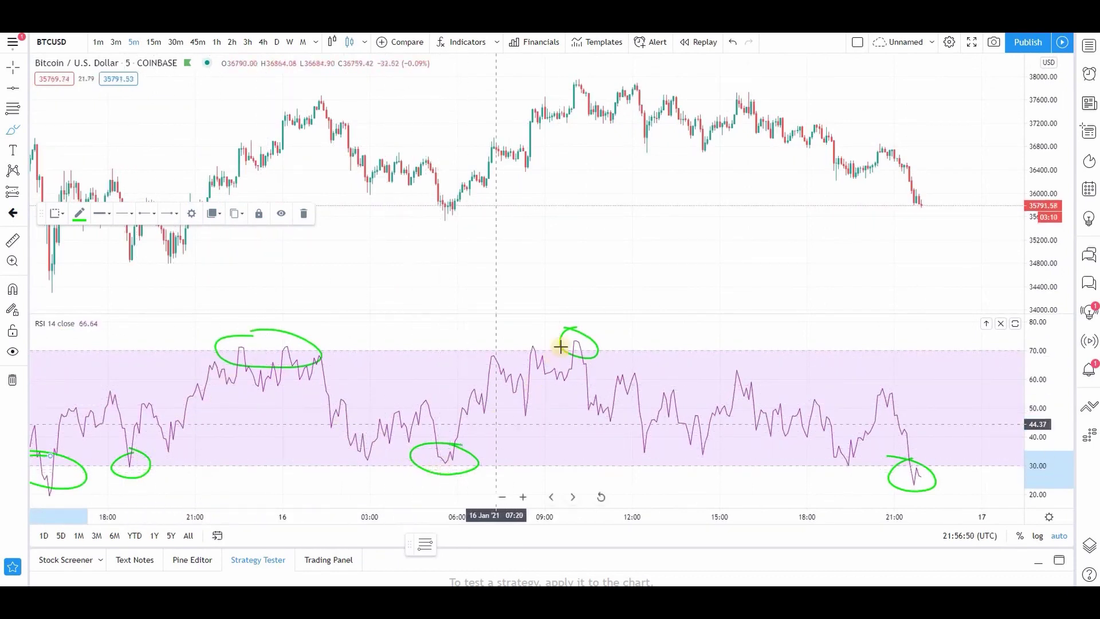
pyautogui.moveTo(927, 406); pyautogui.dragTo(797, 405)
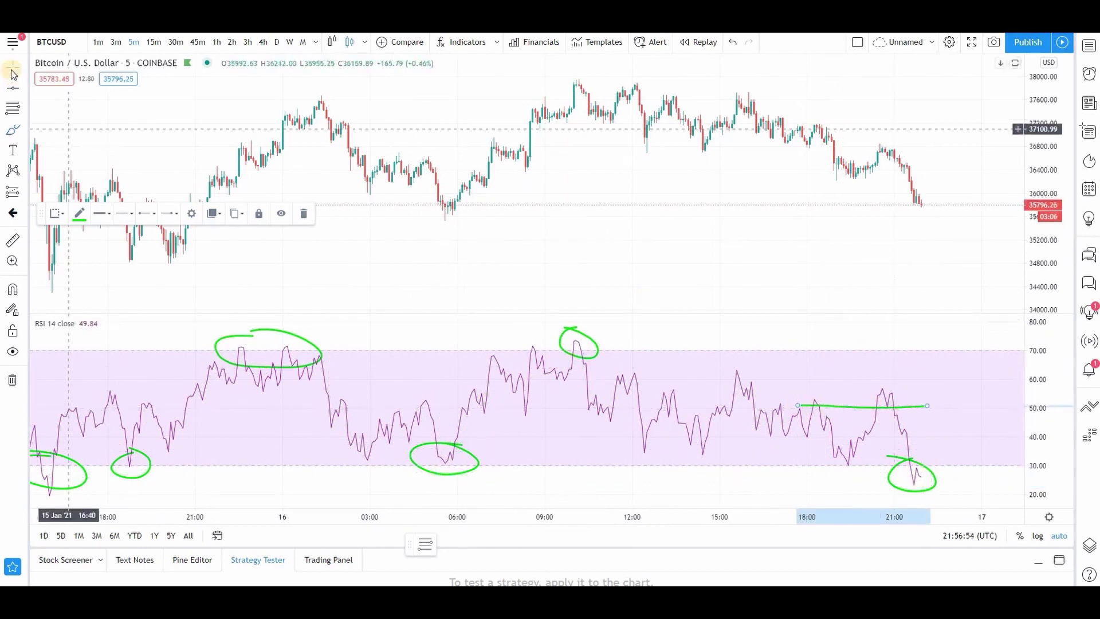
pyautogui.moveTo(860, 405); pyautogui.dragTo(638, 423)
pyautogui.press('Delete')
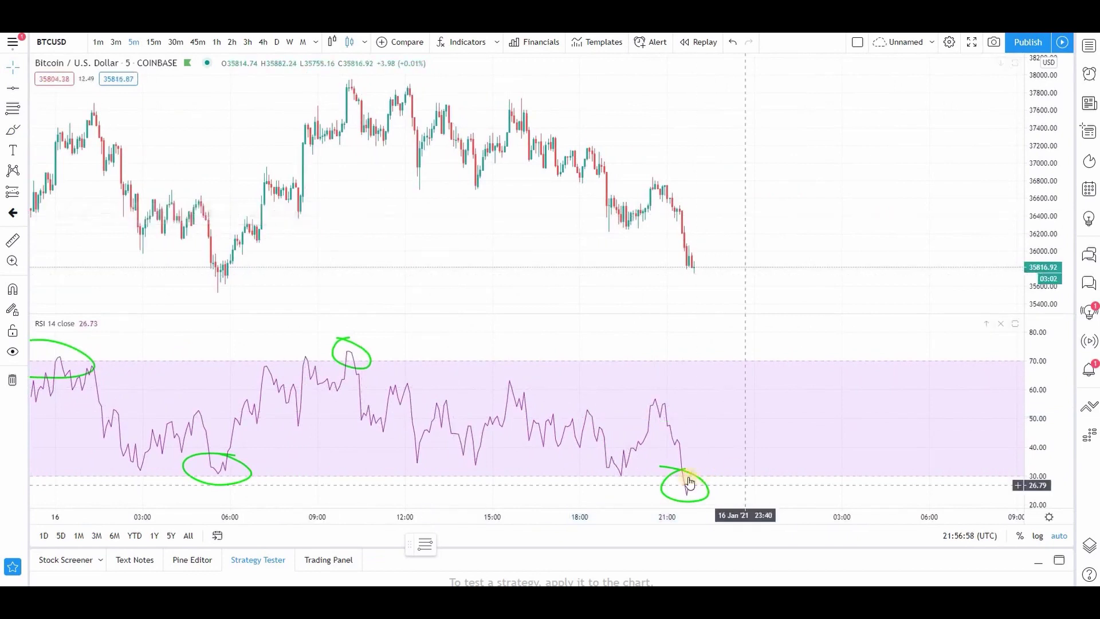
# Draw a black wavy brush stroke projecting the RSI from its latest dip toward 70 into the future.
pyautogui.click(26, 133)
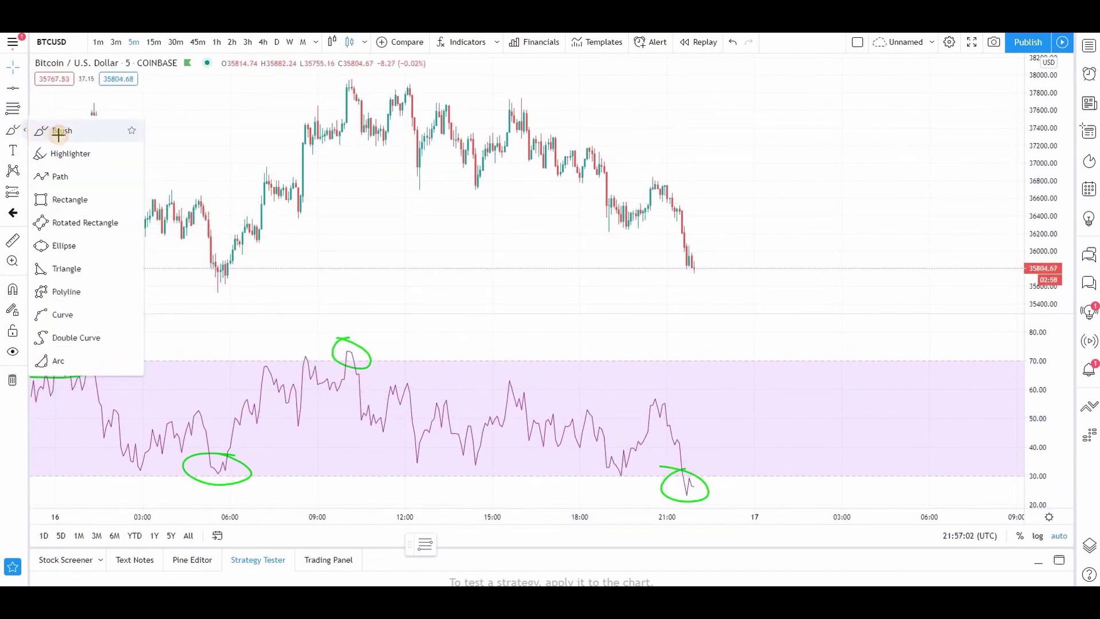
pyautogui.click(52, 127)
pyautogui.click(82, 215)
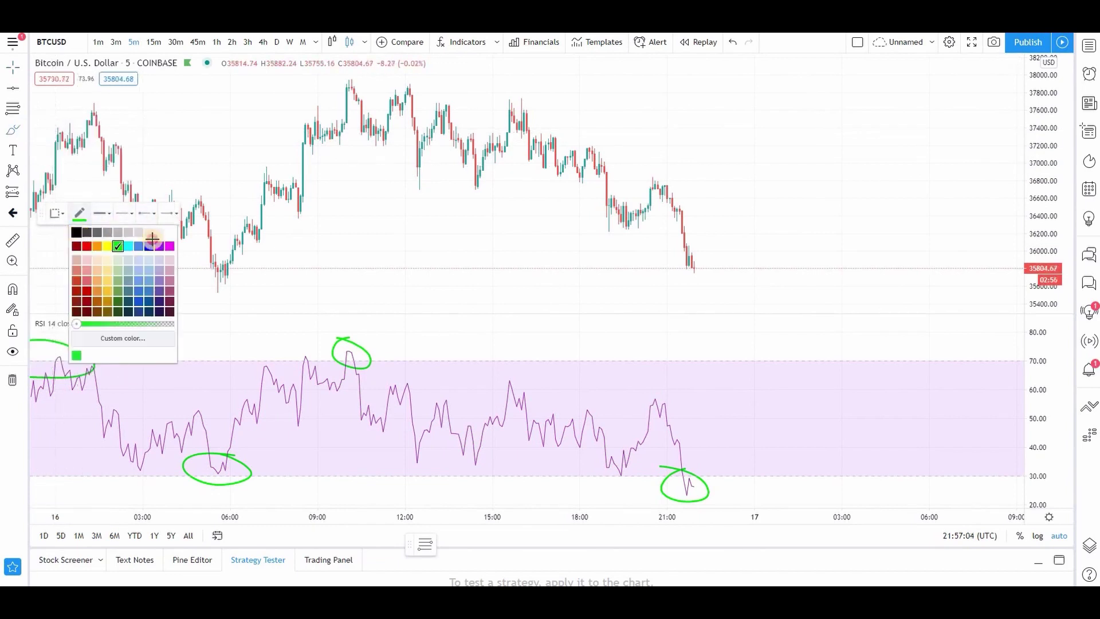
pyautogui.click(78, 230)
pyautogui.moveTo(698, 482)
pyautogui.mouseDown()
pyautogui.moveTo(802, 397)
pyautogui.moveTo(859, 428)
pyautogui.moveTo(898, 382)
pyautogui.moveTo(959, 373)
pyautogui.mouseUp()
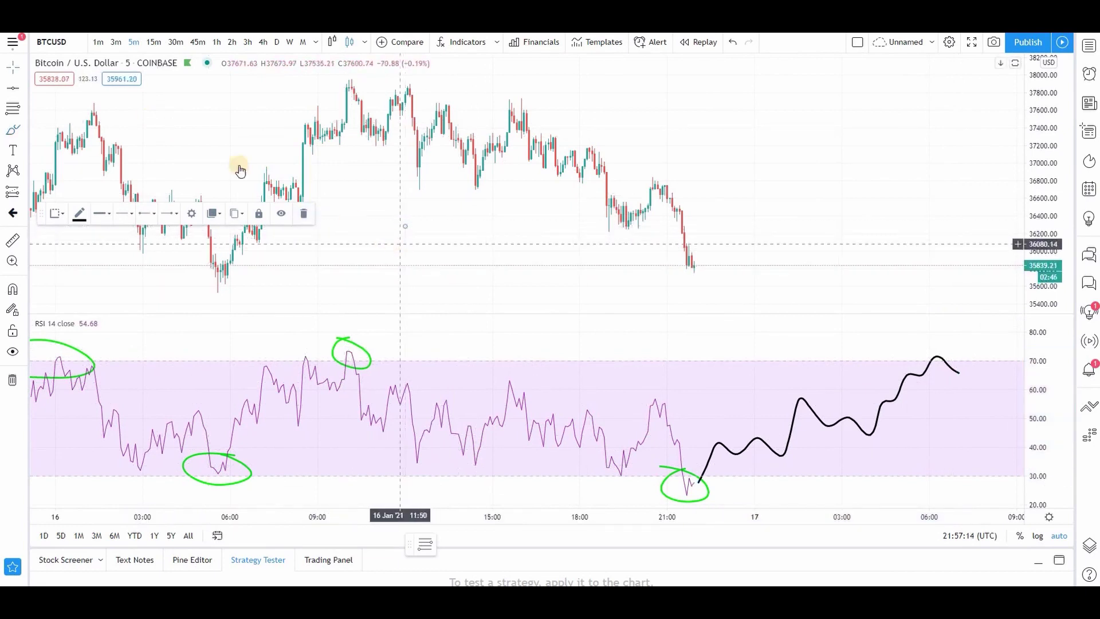
# Remove every brush drawing from the chart with Remove Drawings, leaving clean candles and RSI pane.
pyautogui.rightClick(438, 195)
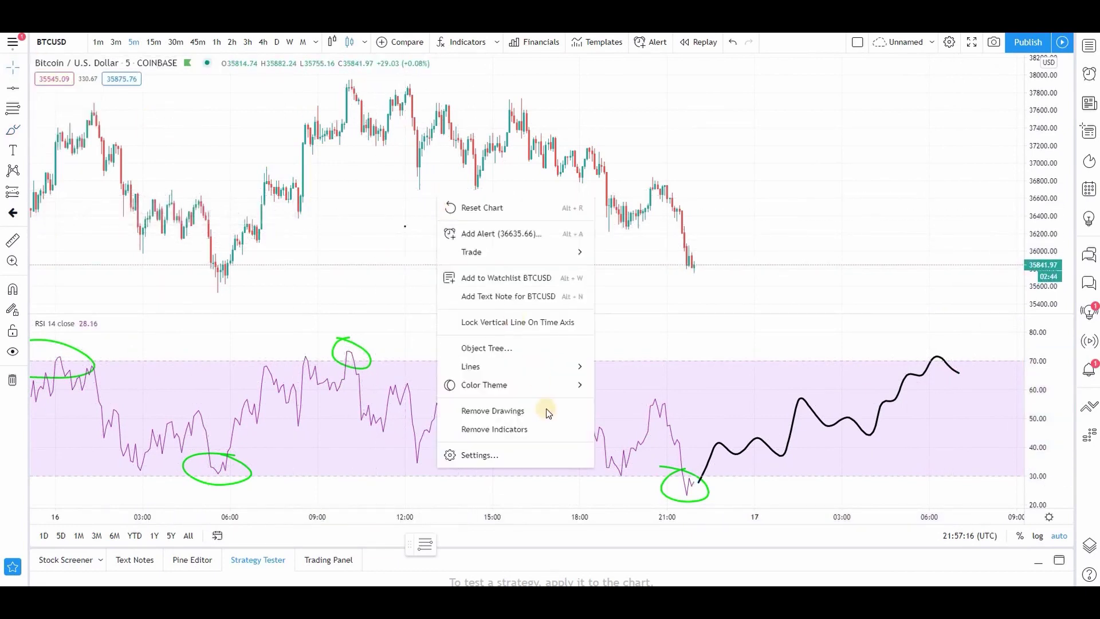
pyautogui.click(547, 420)
pyautogui.scroll(-2, 658, 355)
pyautogui.scroll(2, 669, 365)
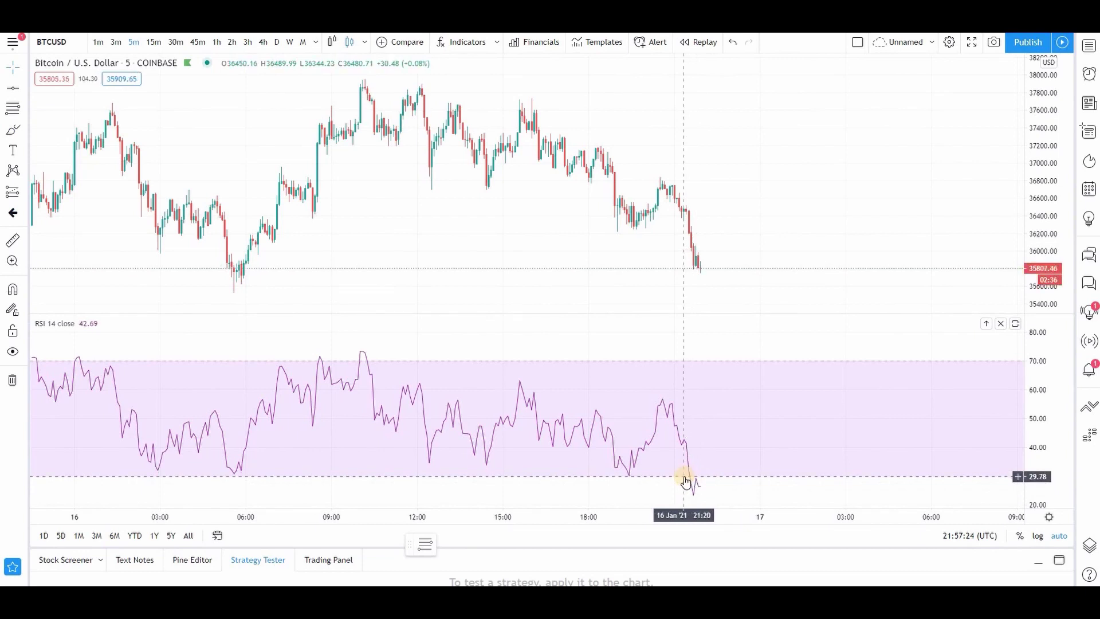
# Draw a short black brush curve up from the latest RSI low below 30, keeping the RSI scale at 20–80.
pyautogui.click(13, 130)
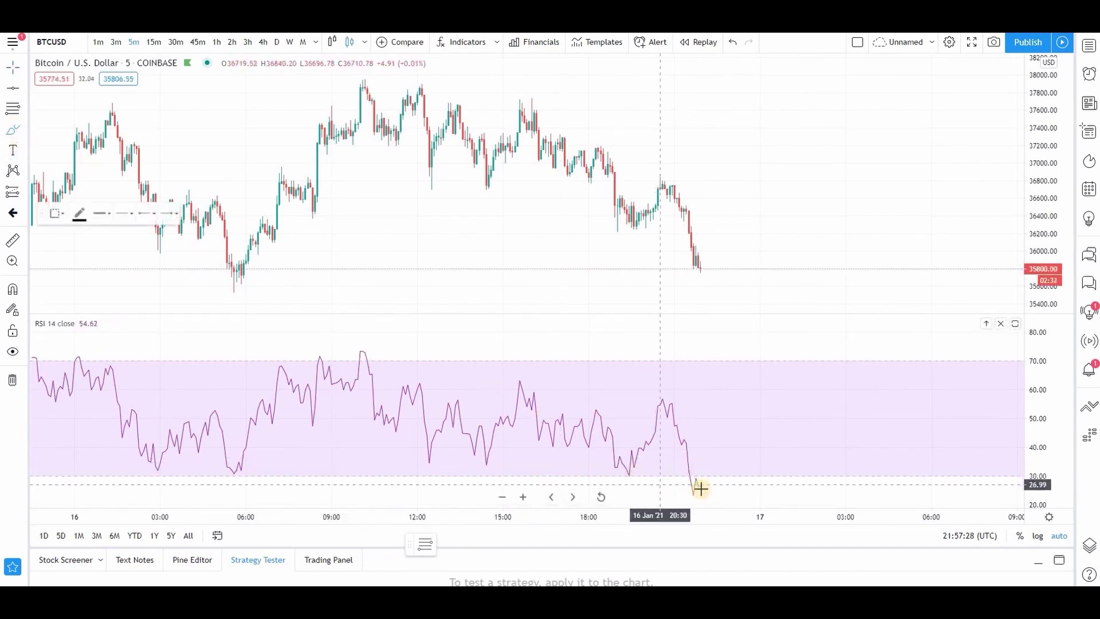
pyautogui.moveTo(700, 486); pyautogui.dragTo(715, 468)
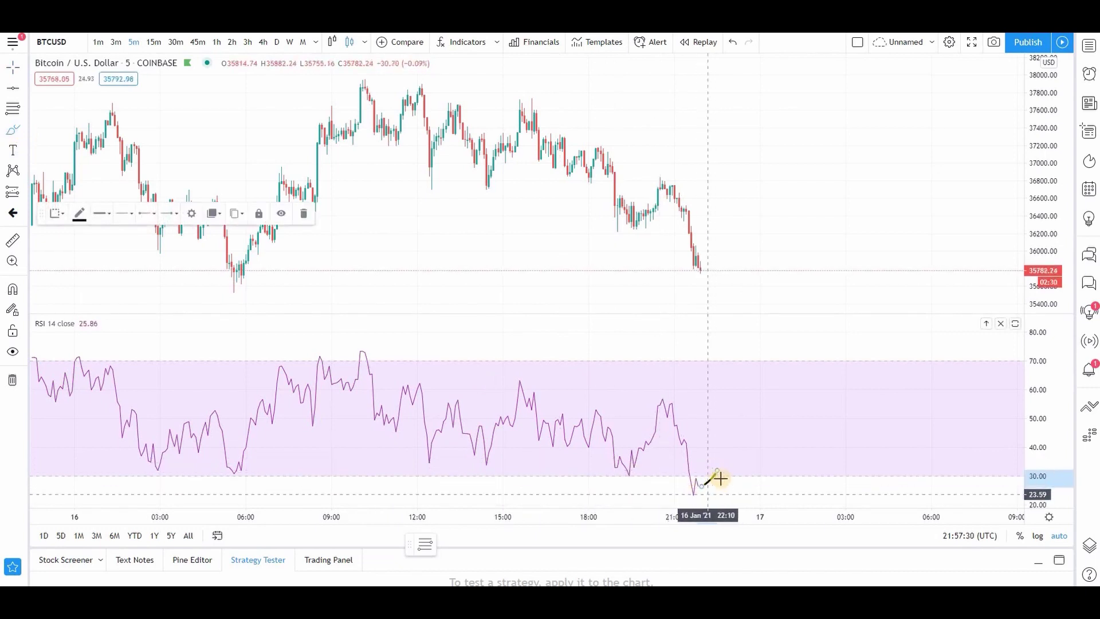
pyautogui.scroll(5, 712, 477)
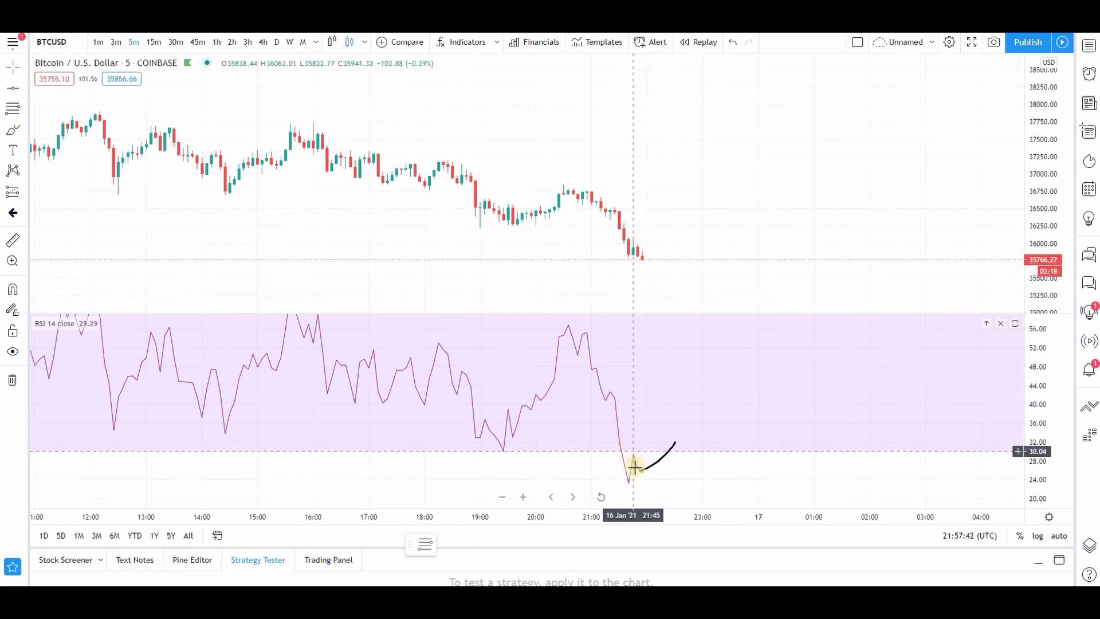
pyautogui.moveTo(674, 439); pyautogui.dragTo(674, 440)
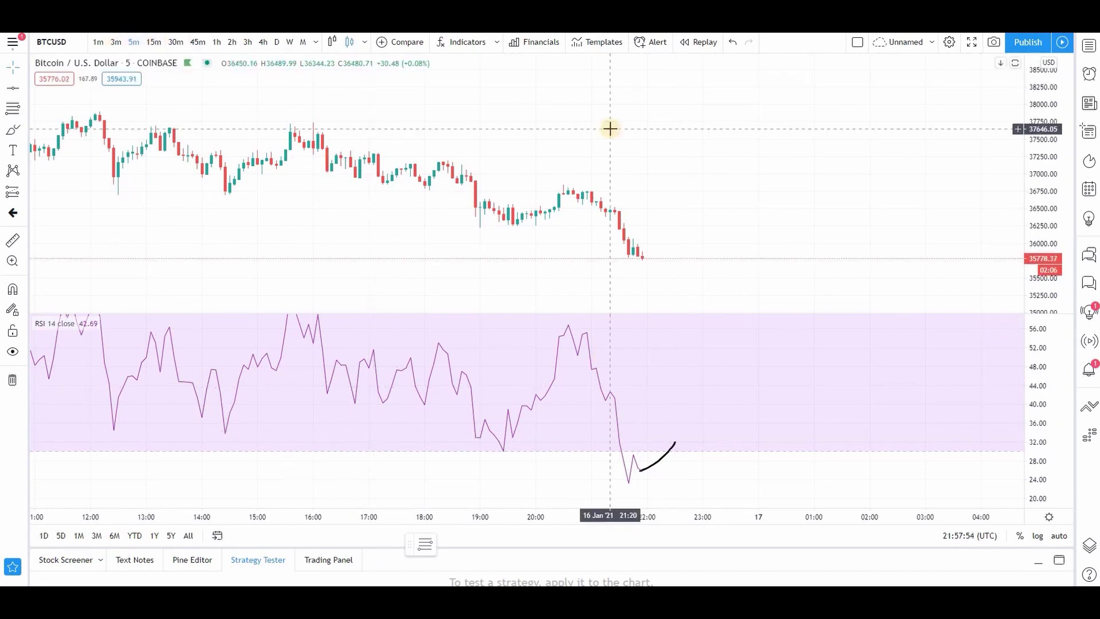
pyautogui.moveTo(610, 130); pyautogui.dragTo(678, 132)
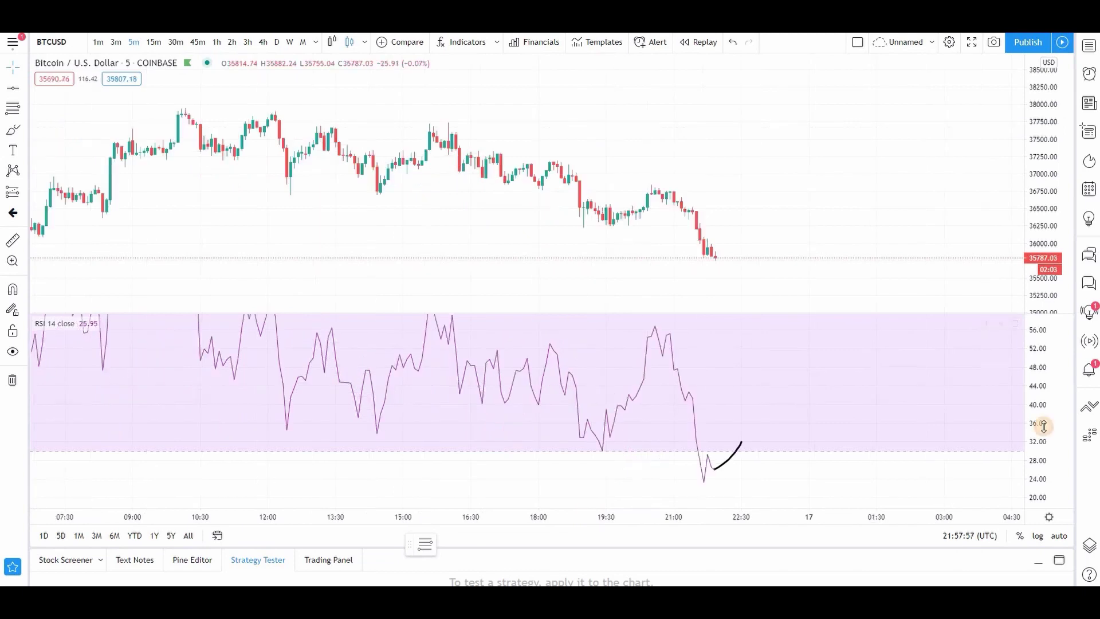
pyautogui.scroll(-5, 511, 456)
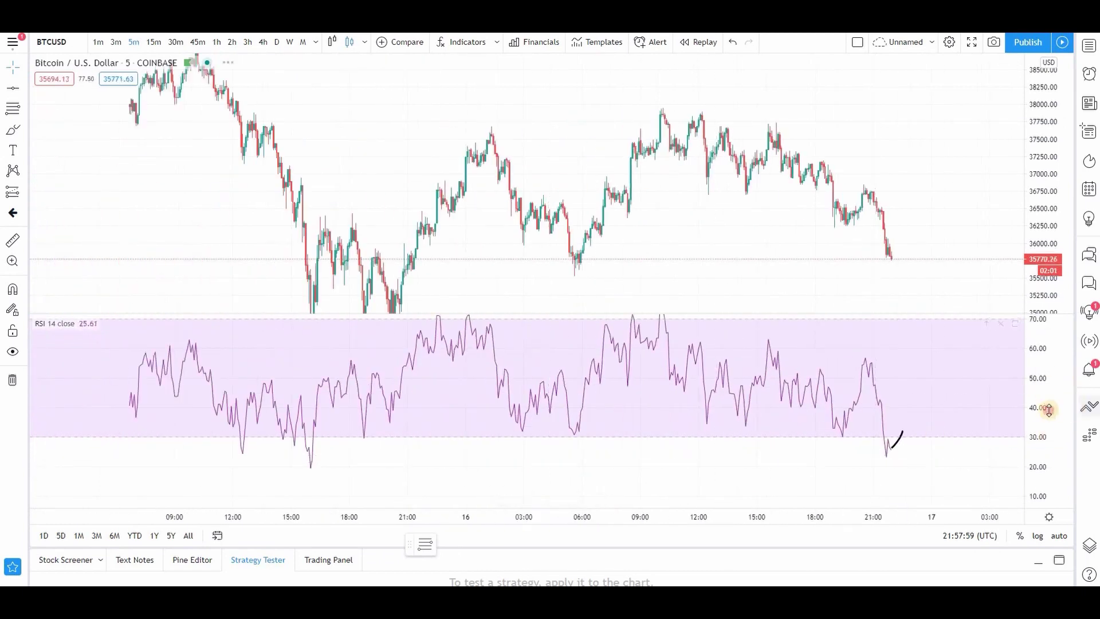
pyautogui.moveTo(1039, 411); pyautogui.dragTo(1043, 363)
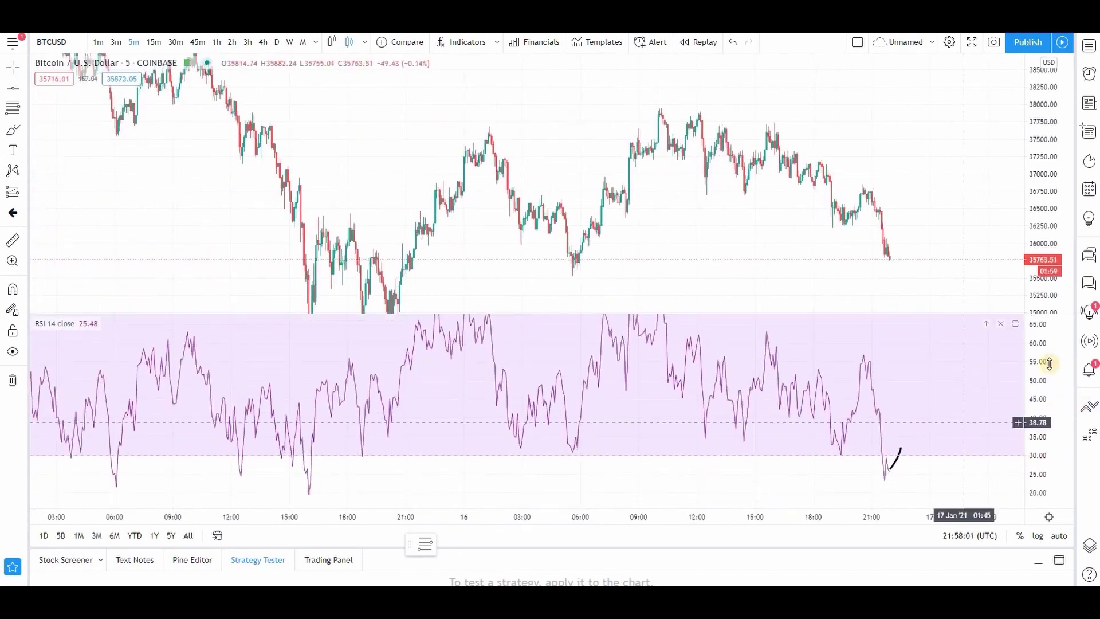
pyautogui.moveTo(708, 354); pyautogui.dragTo(689, 319)
pyautogui.click(405, 260)
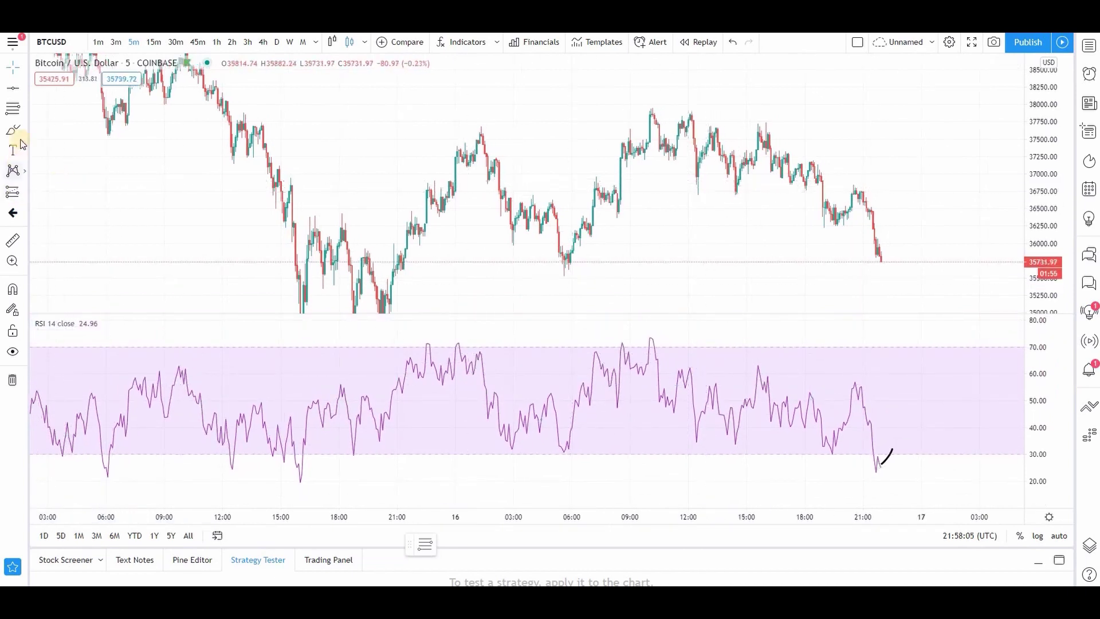
# Circle the RSI peak above 70 in black and draw a line down-right from the matching price high.
pyautogui.moveTo(653, 326)
pyautogui.mouseDown()
pyautogui.moveTo(663, 337)
pyautogui.moveTo(650, 353)
pyautogui.mouseUp()
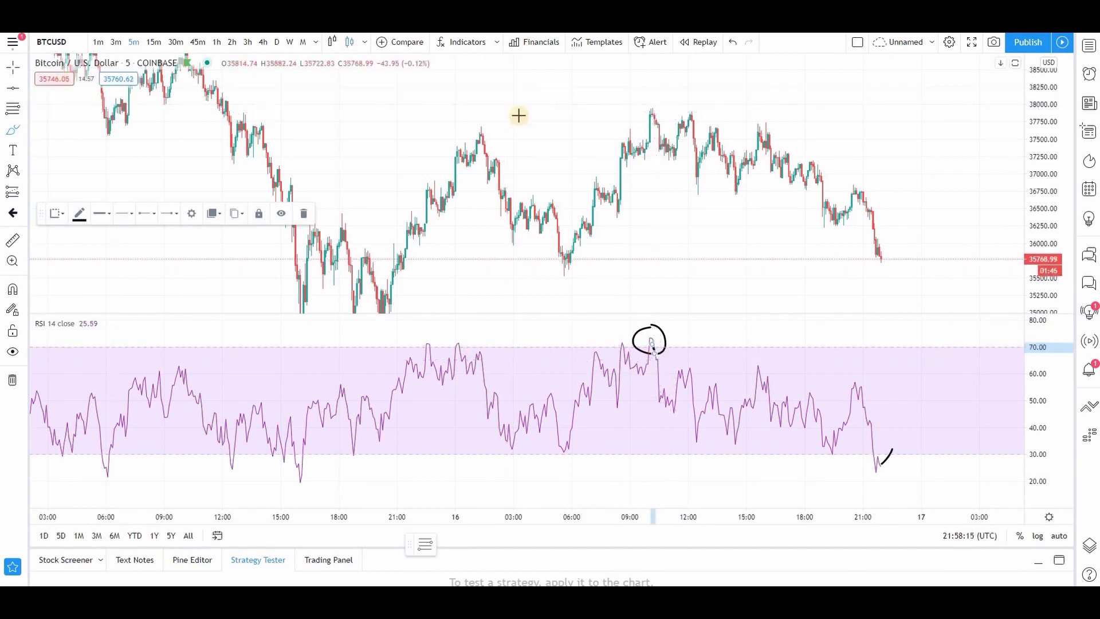
pyautogui.scroll(3, 474, 123)
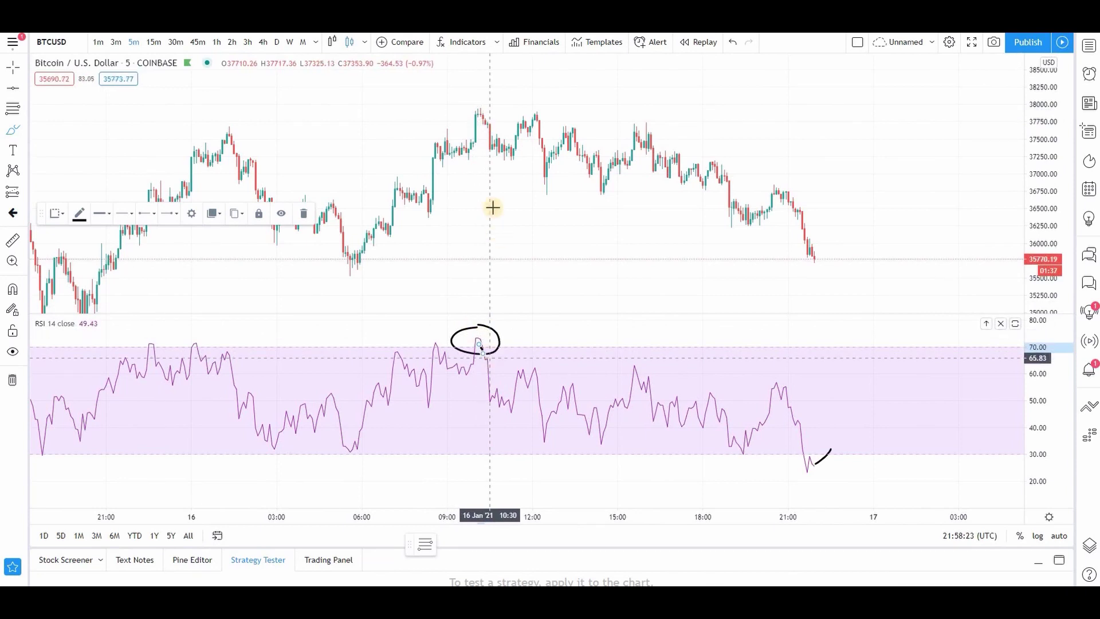
pyautogui.moveTo(483, 114)
pyautogui.mouseDown()
pyautogui.moveTo(636, 190)
pyautogui.moveTo(609, 197)
pyautogui.mouseUp()
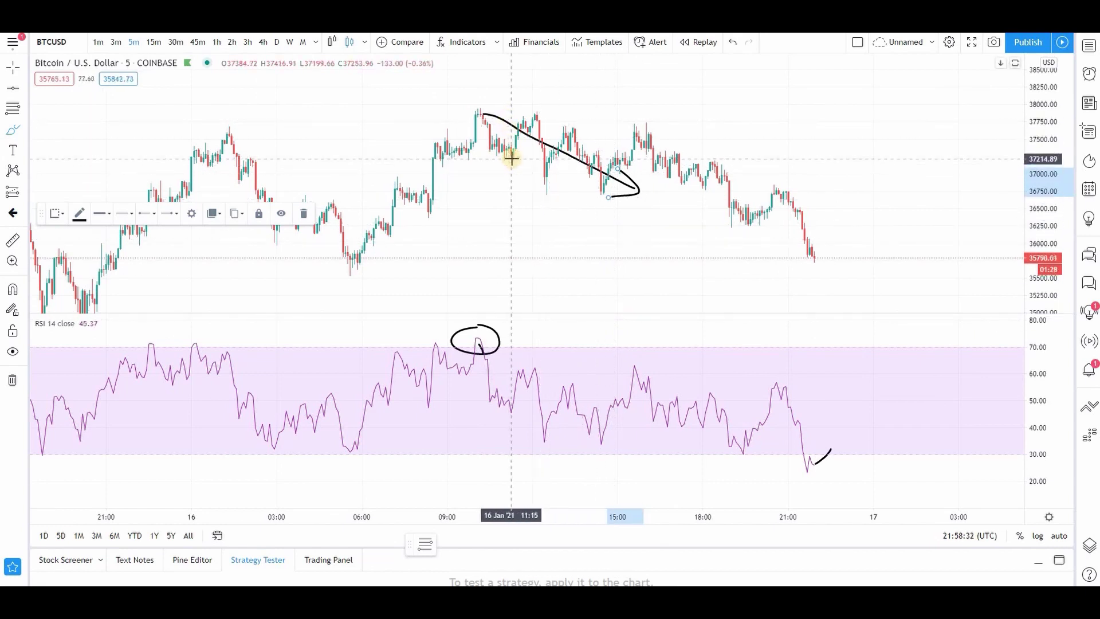
# Undo the RSI peak circle and delete the black line on the price chart.
pyautogui.hotkey('ctrl', 'z')
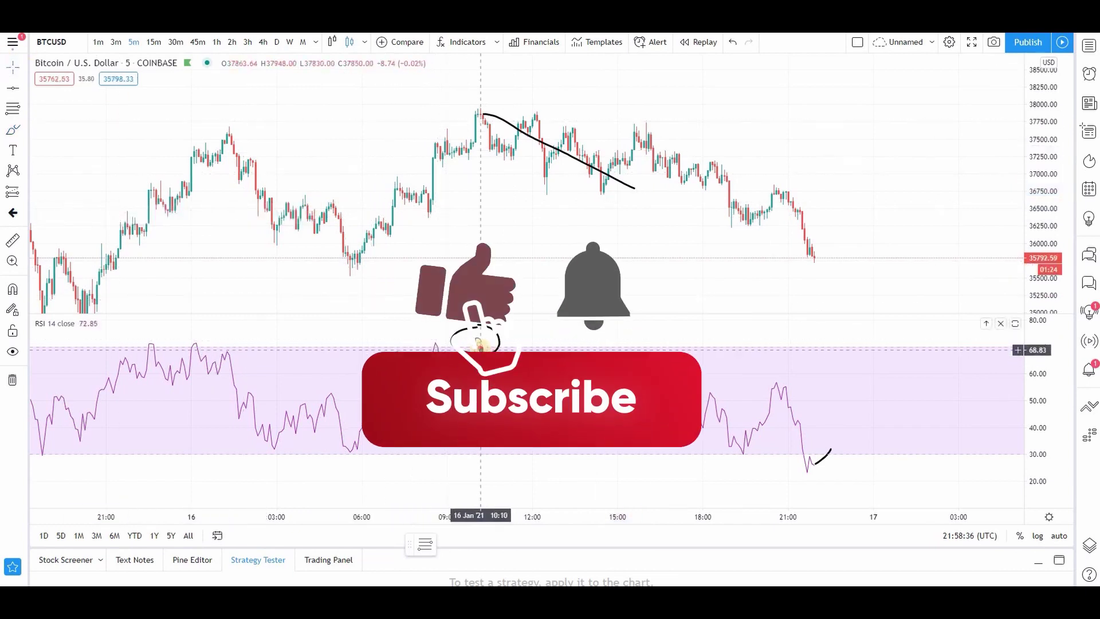
pyautogui.click(564, 147)
pyautogui.press('Delete')
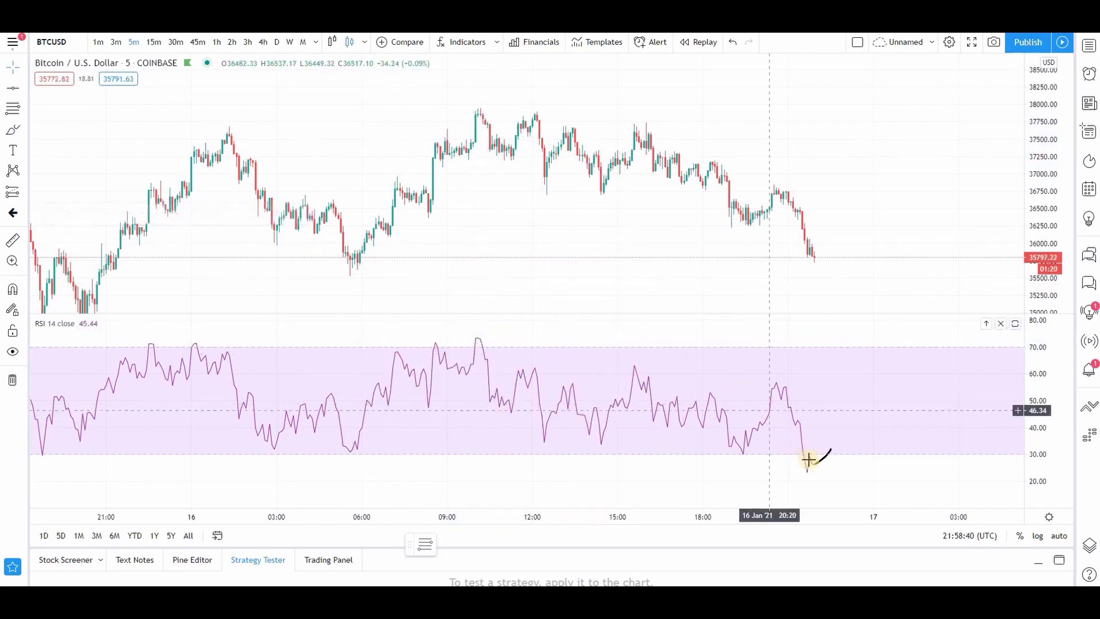